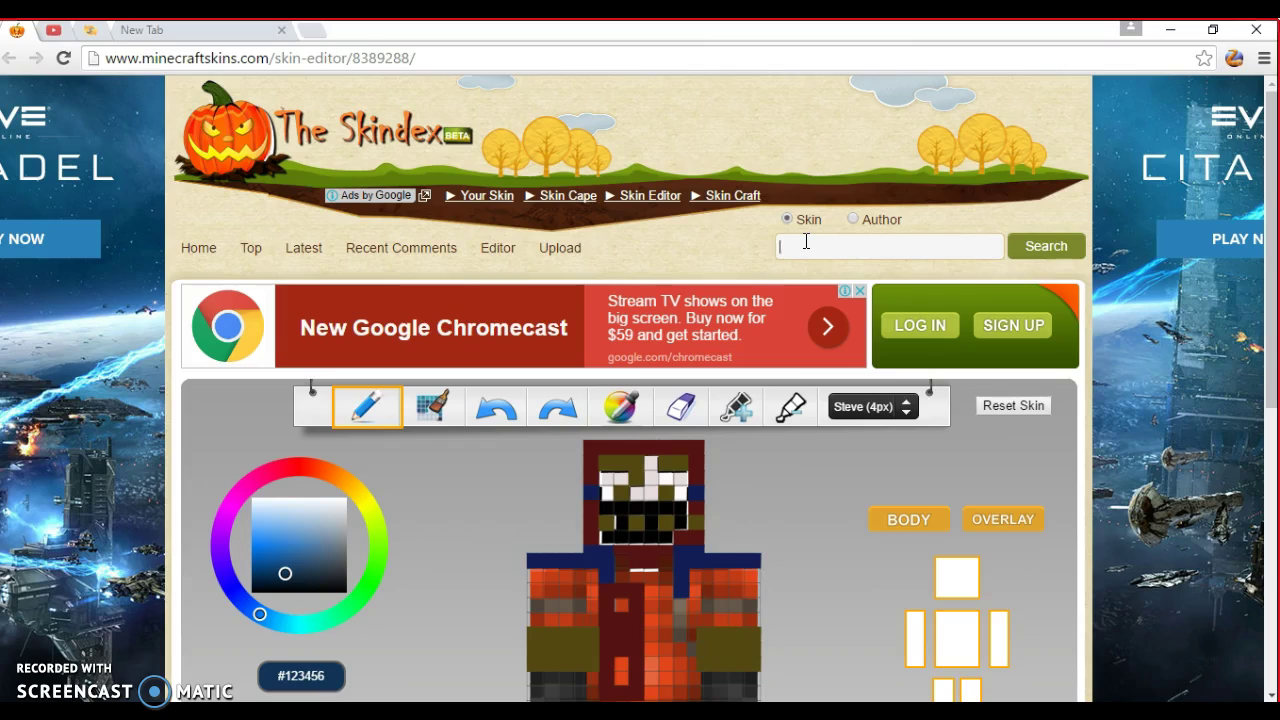
# Step: Search The Skindex for 'pig' skins
pyautogui.click(806, 241)
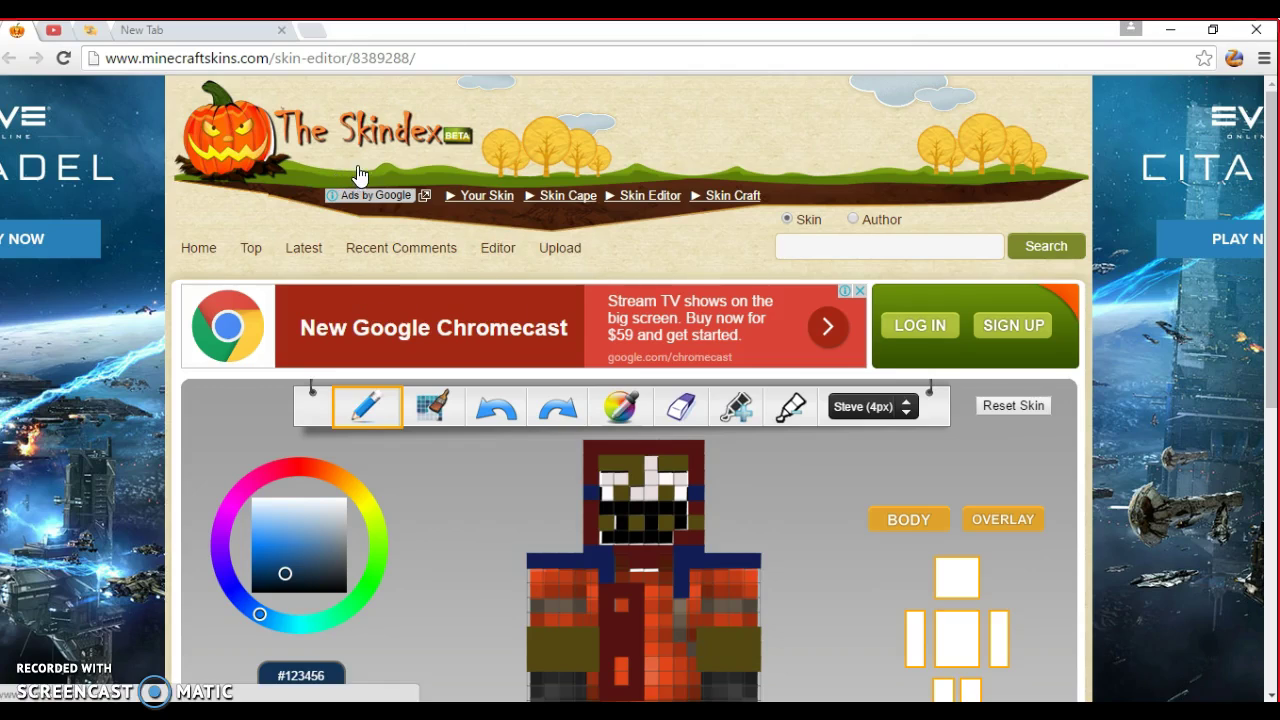
pyautogui.scroll(-1, 380, 195)
pyautogui.scroll(-1, 591, 492)
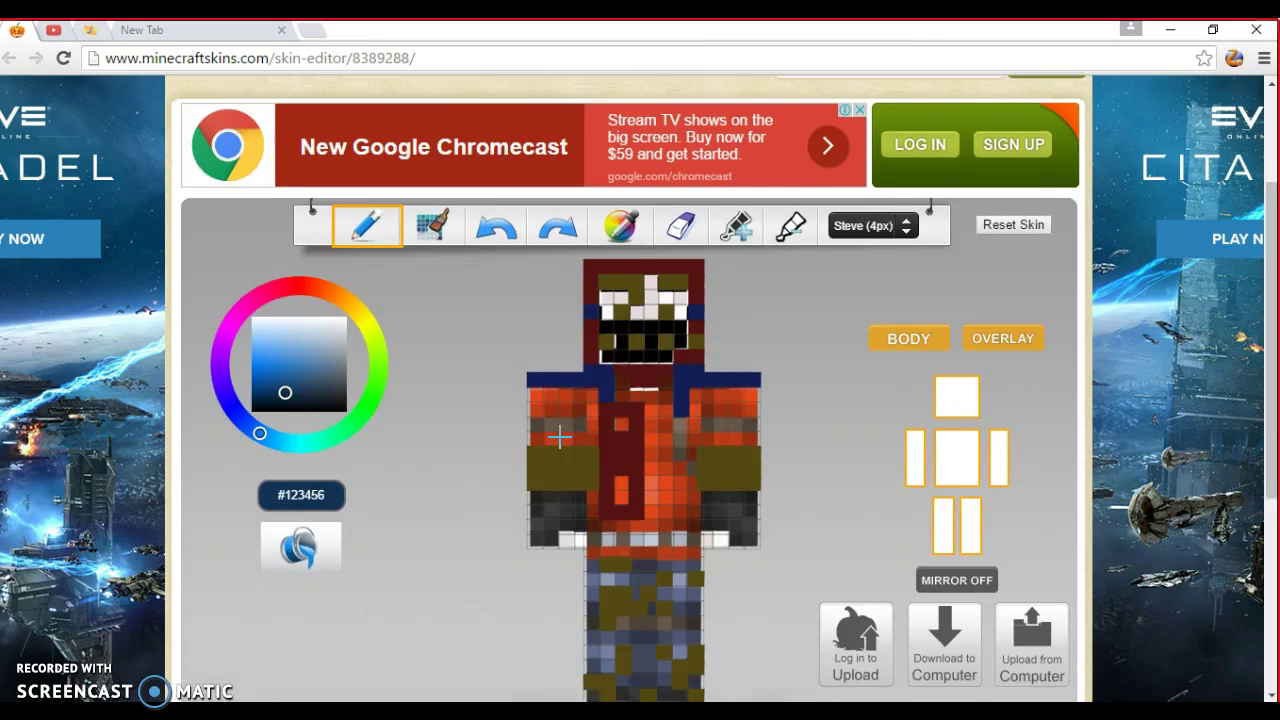
pyautogui.scroll(2, 551, 410)
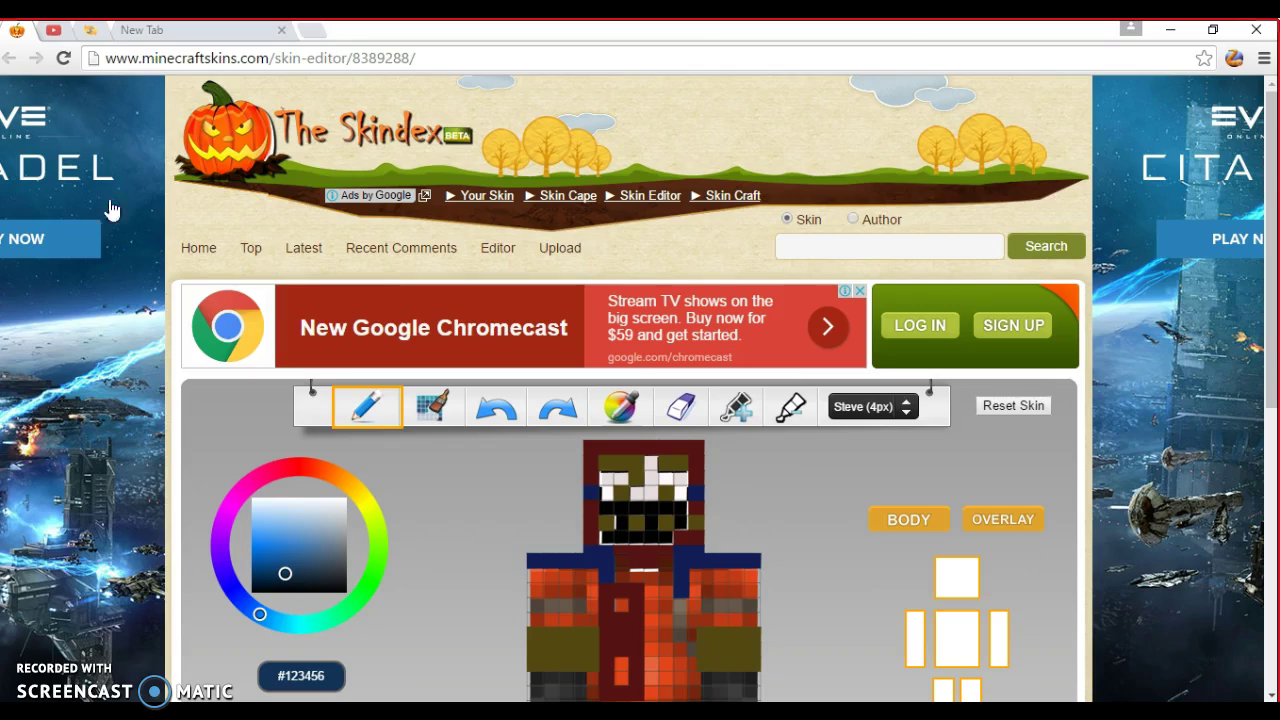
pyautogui.moveTo(451, 64); pyautogui.dragTo(494, 52)
pyautogui.press('Return')
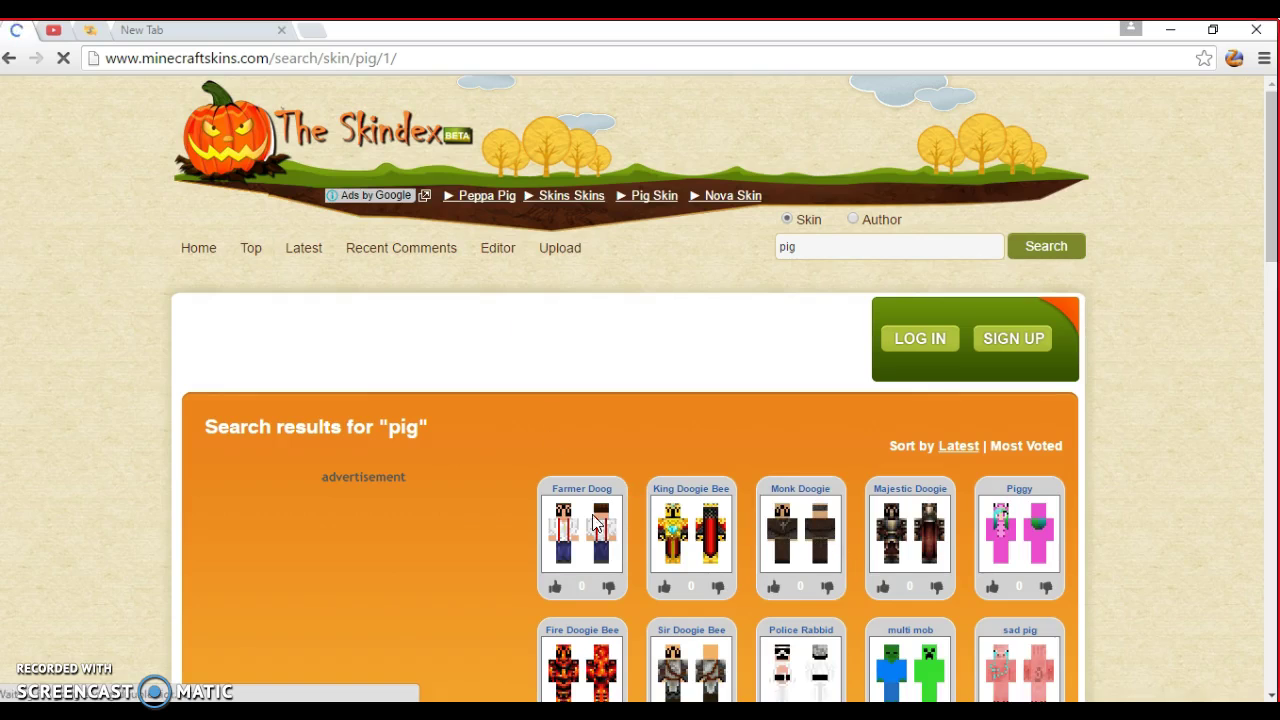
# Step: Scroll through the 'pig' search results to find the spider pig derp skin
pyautogui.scroll(-3, 719, 516)
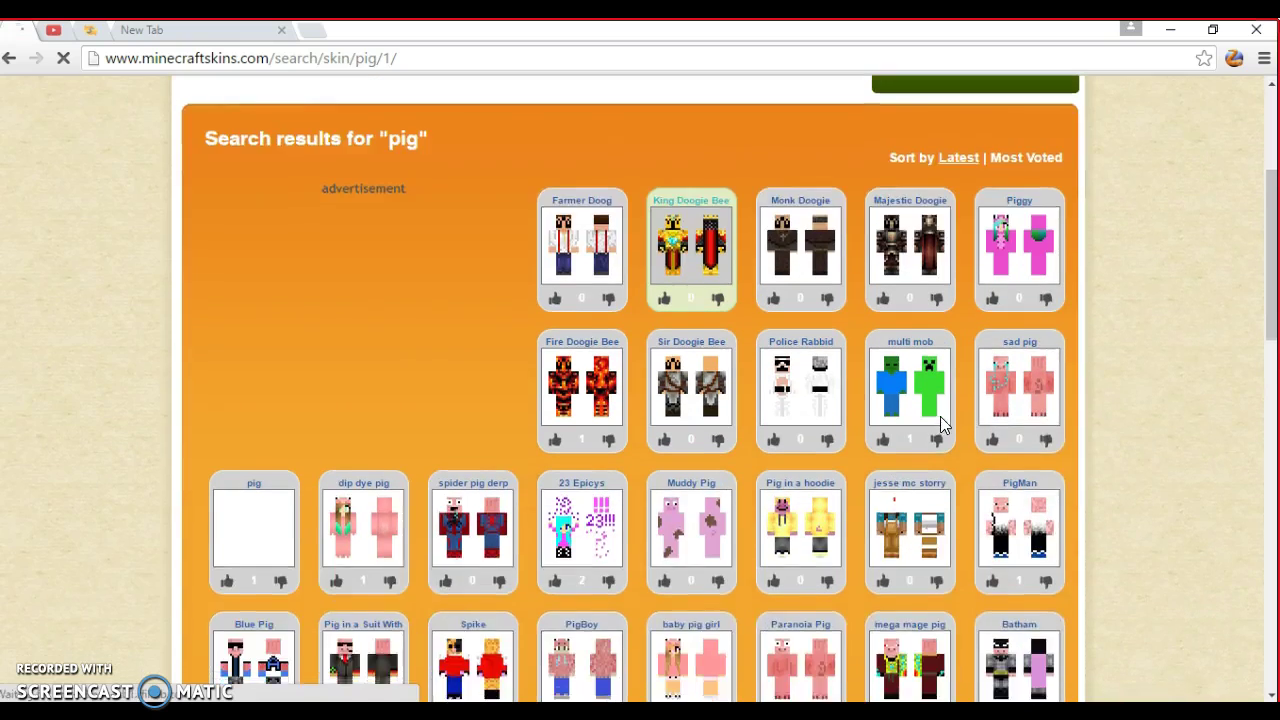
pyautogui.scroll(-2, 937, 422)
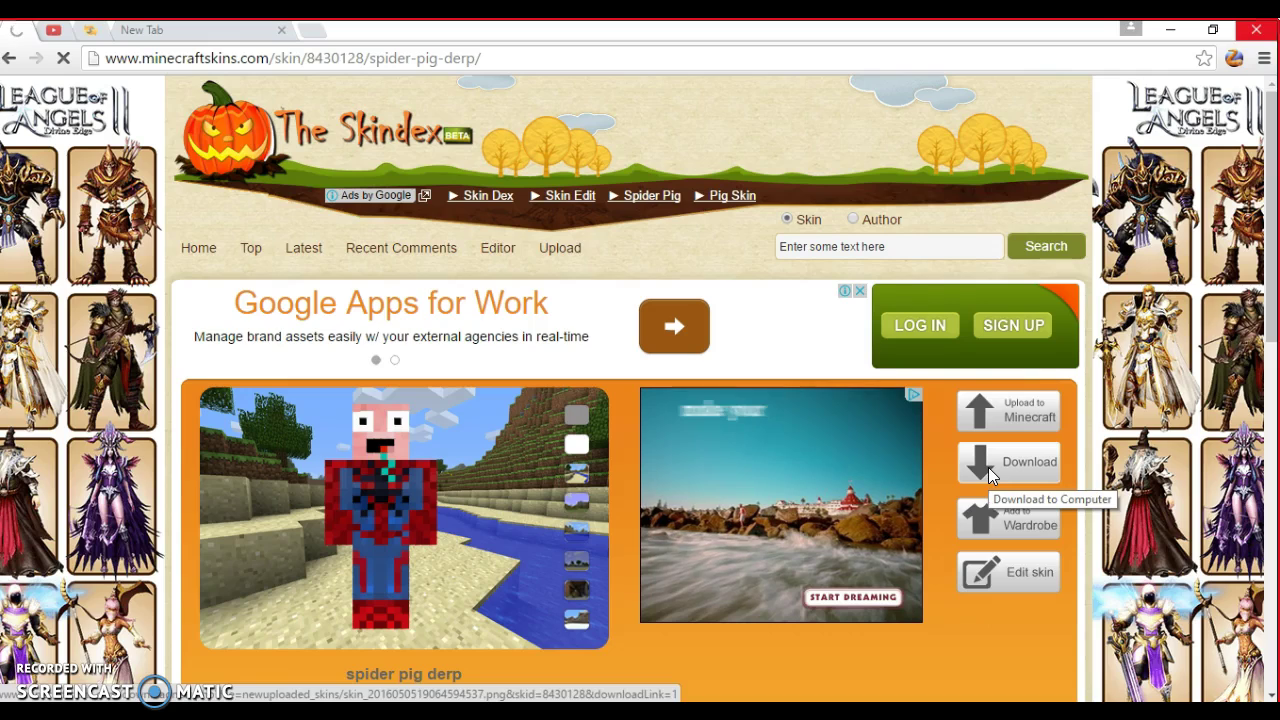
# Step: Download the spider pig derp skin and send it to minecraft.net
pyautogui.click(1038, 458)
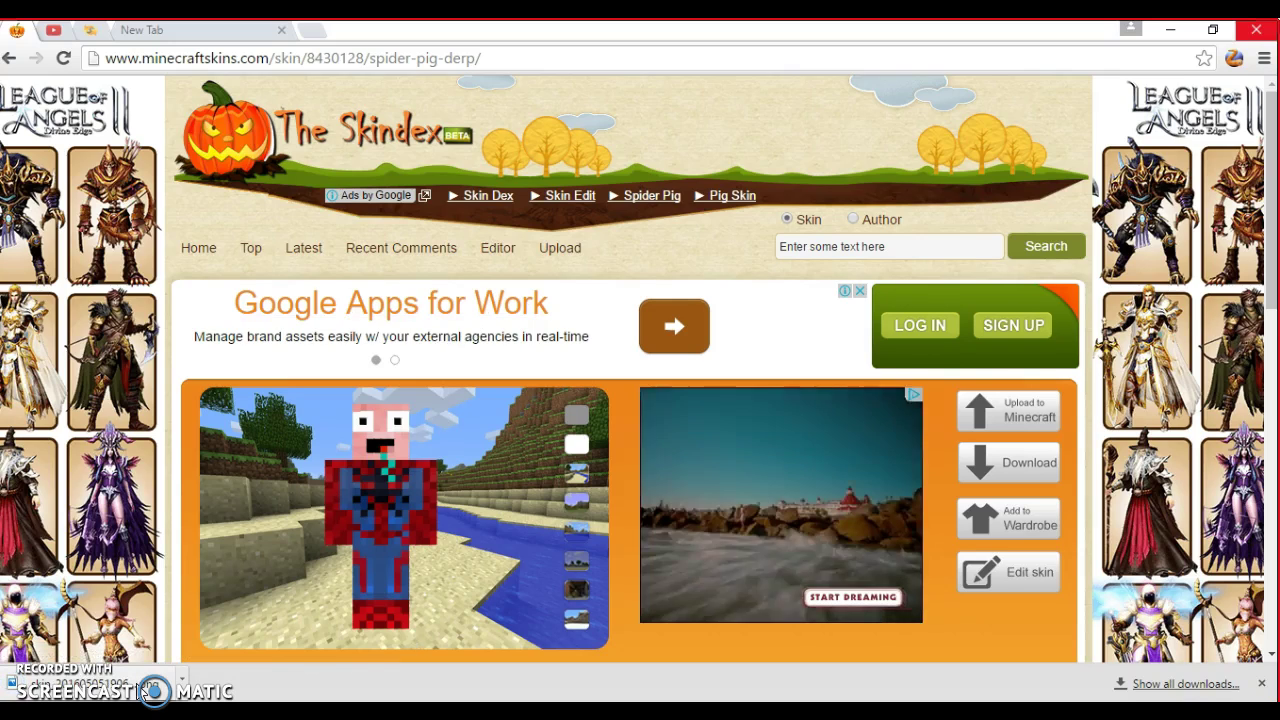
pyautogui.click(1004, 416)
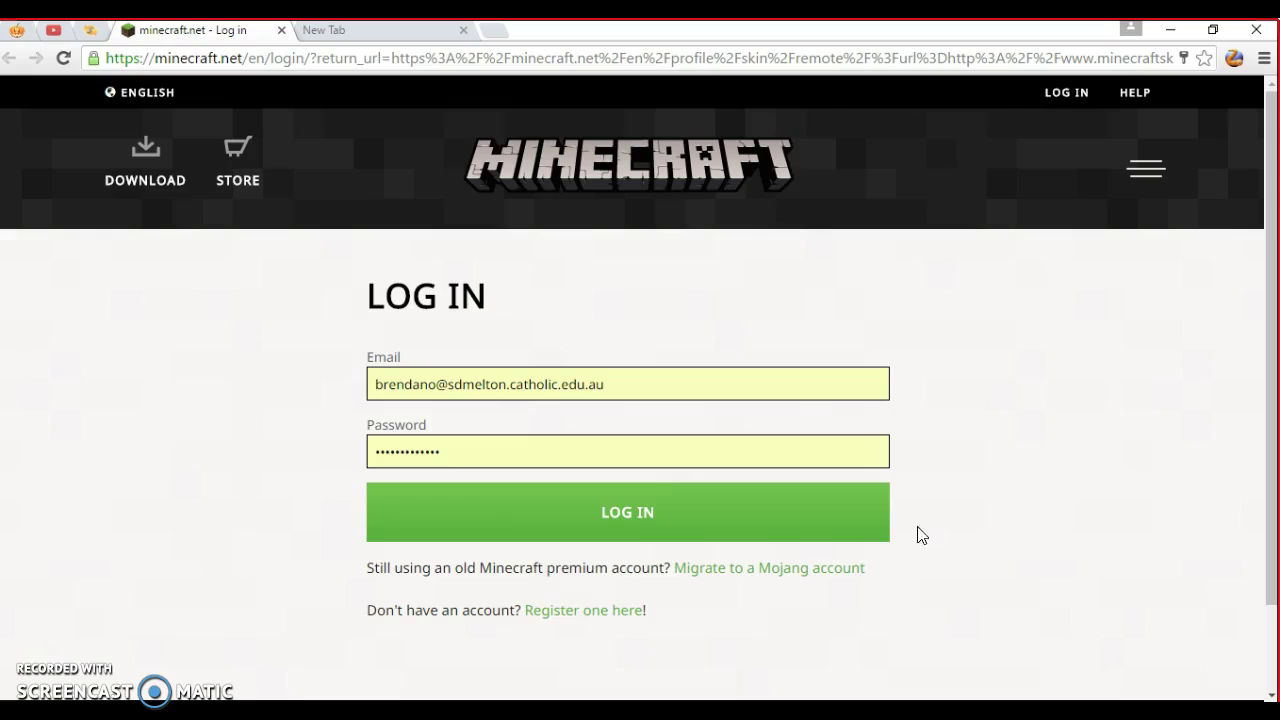
# Step: Log in to the Minecraft account, then return to the spider pig derp page
pyautogui.click(794, 526)
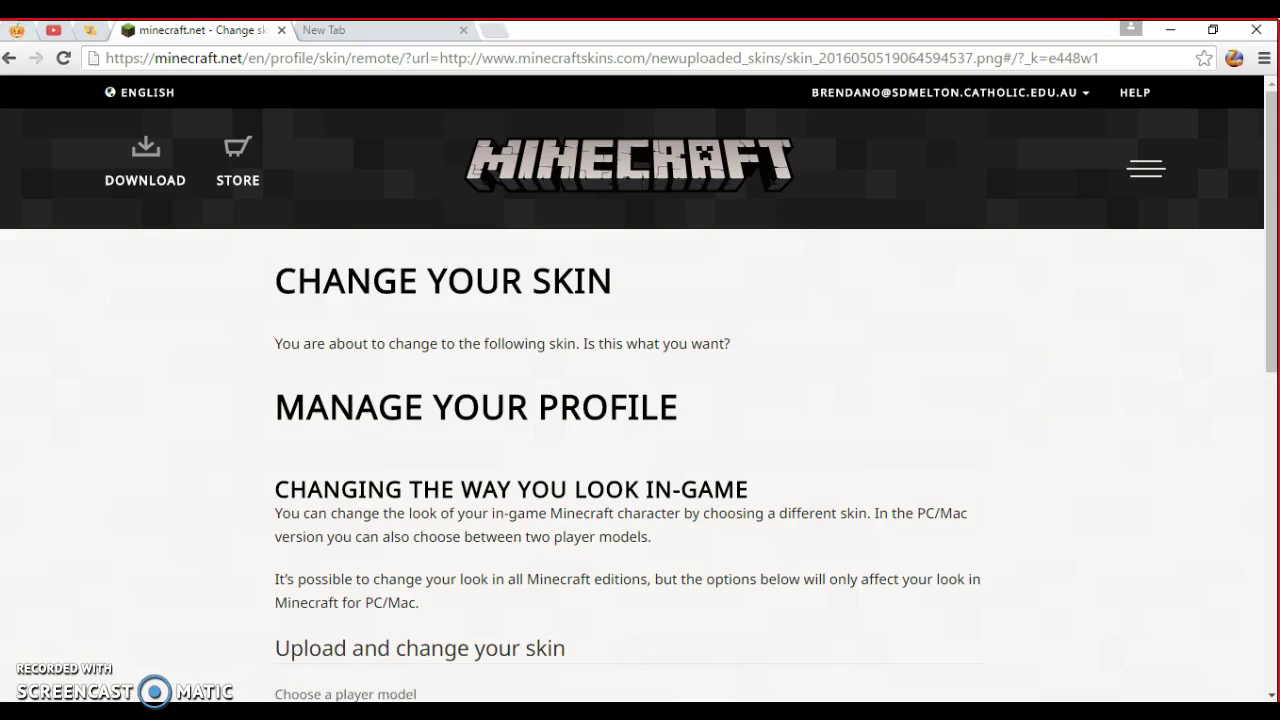
pyautogui.click(16, 30)
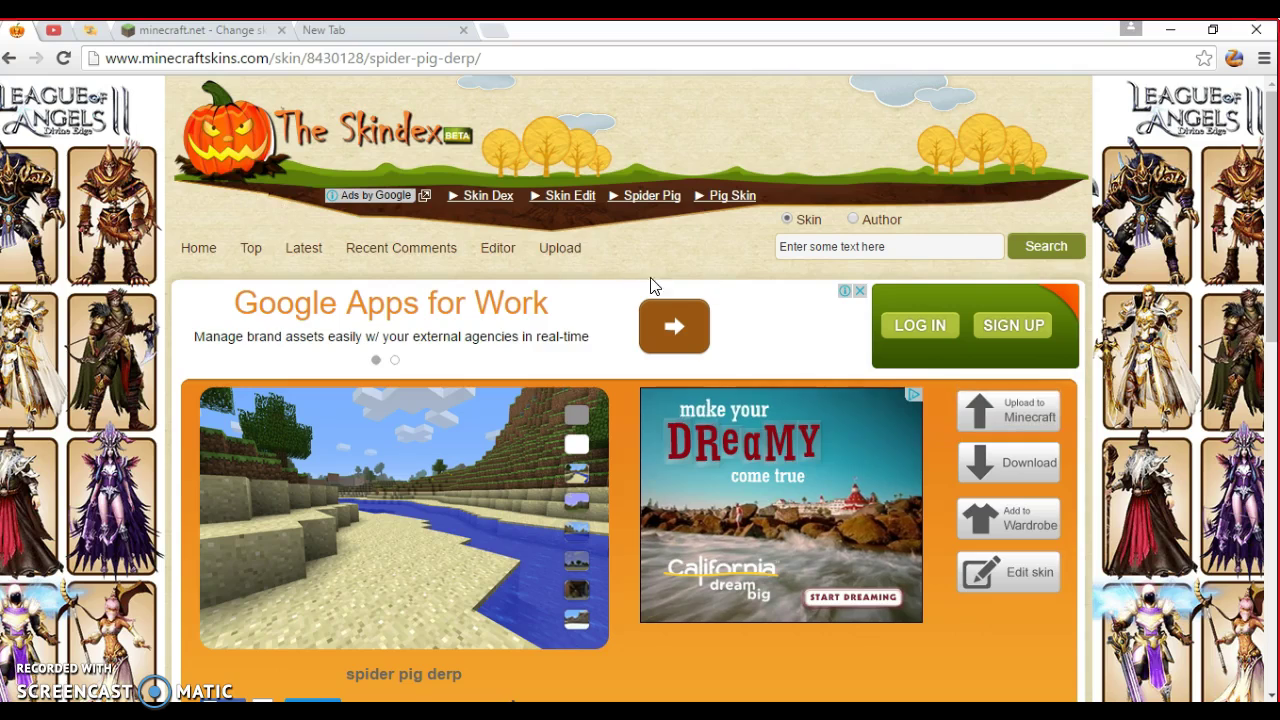
# Step: Resend the skin, apply spider pig derp as the account skin, and close minecraft.net
pyautogui.click(1000, 416)
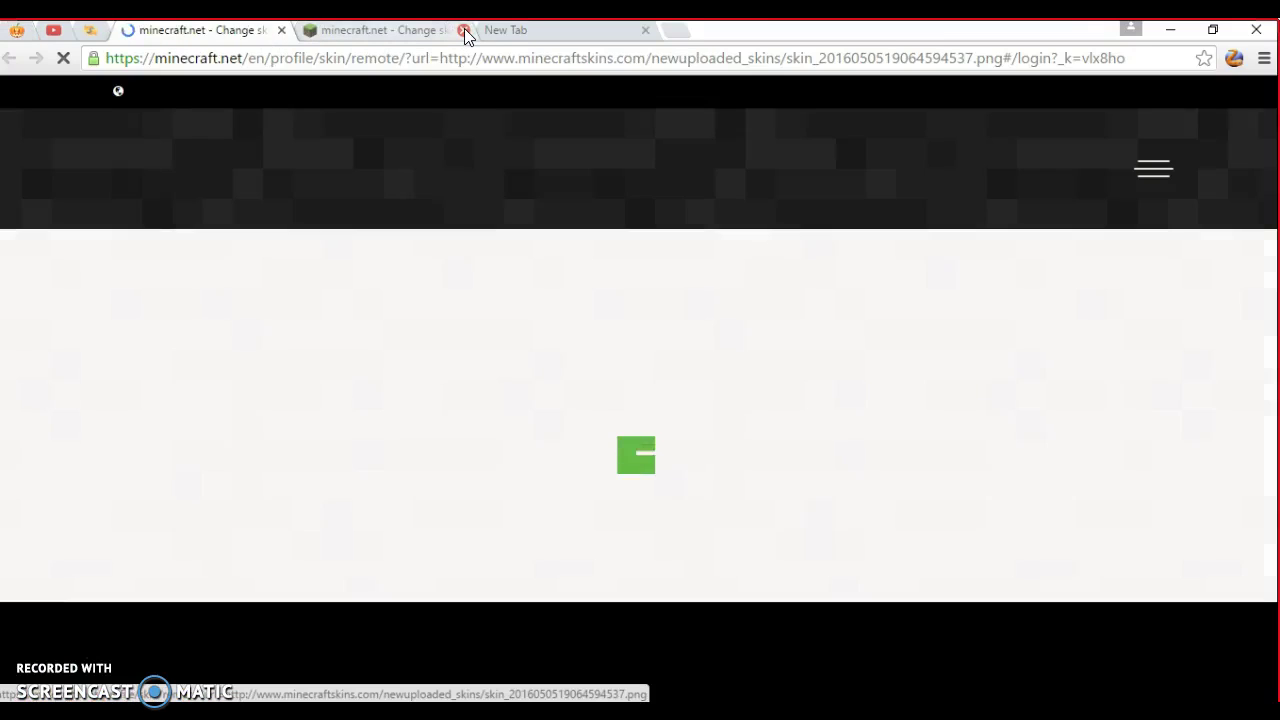
pyautogui.click(464, 31)
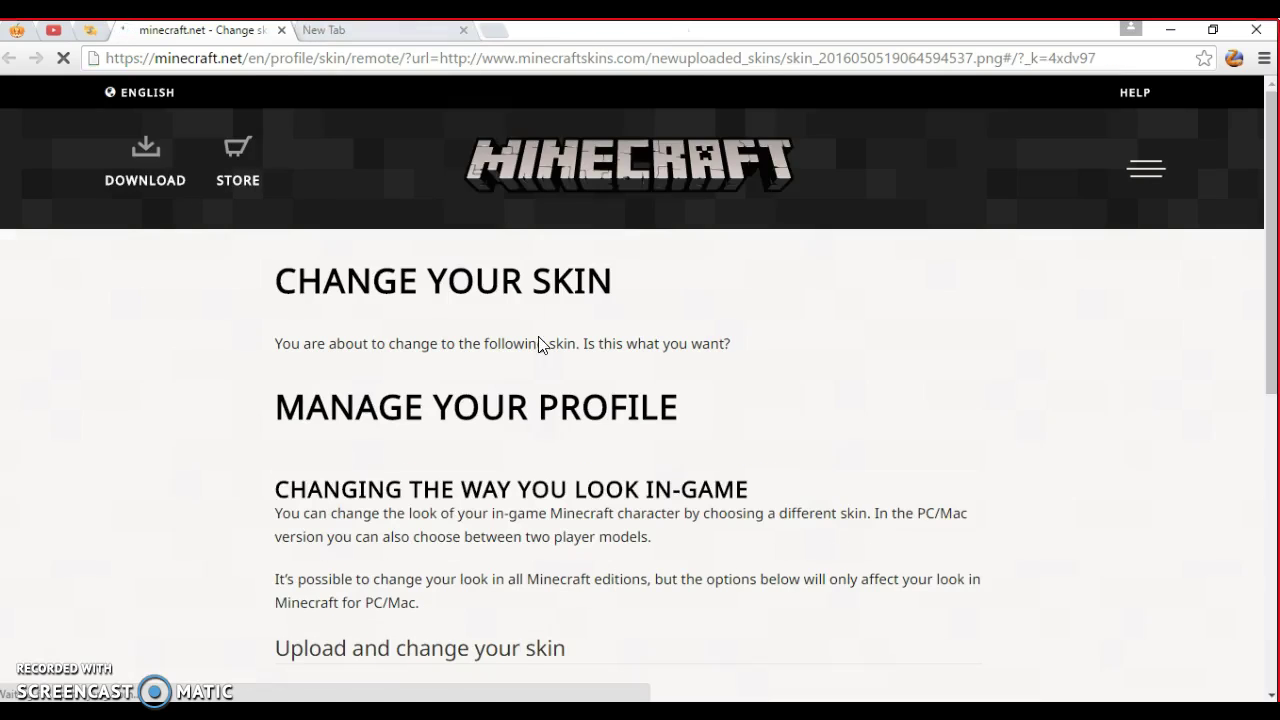
pyautogui.scroll(-4, 578, 467)
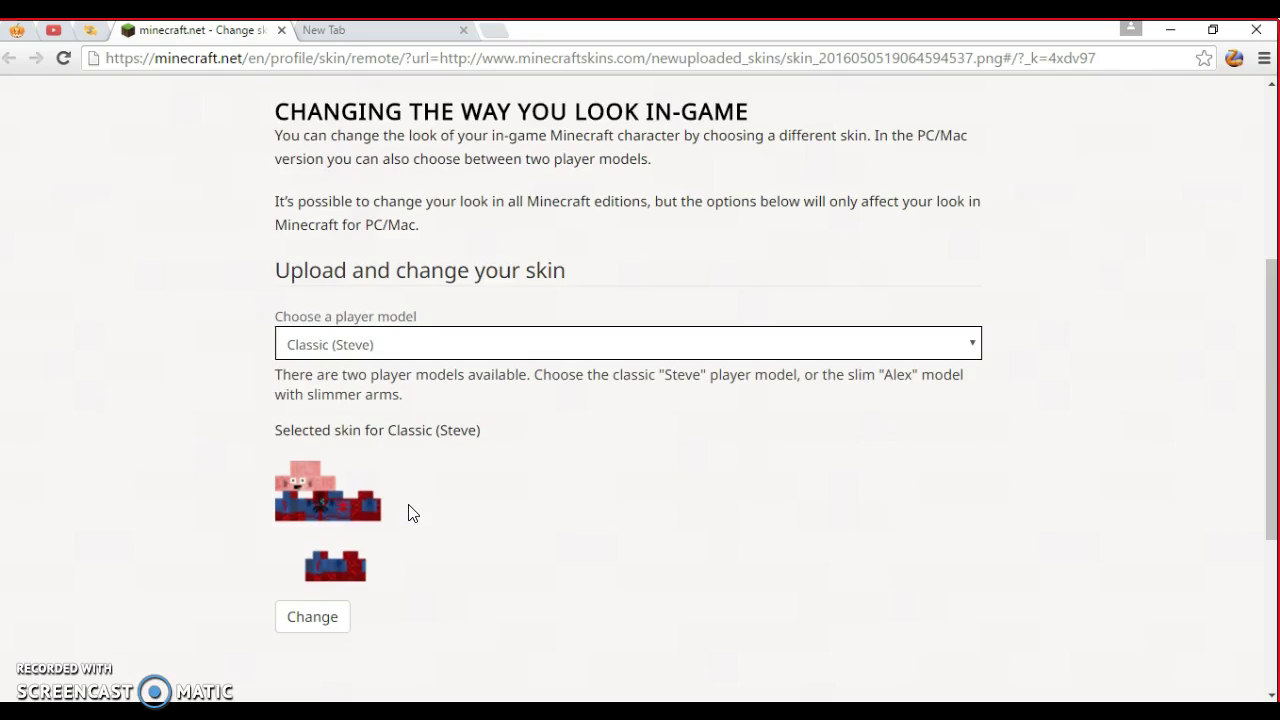
pyautogui.scroll(-3, 408, 510)
pyautogui.scroll(2, 408, 500)
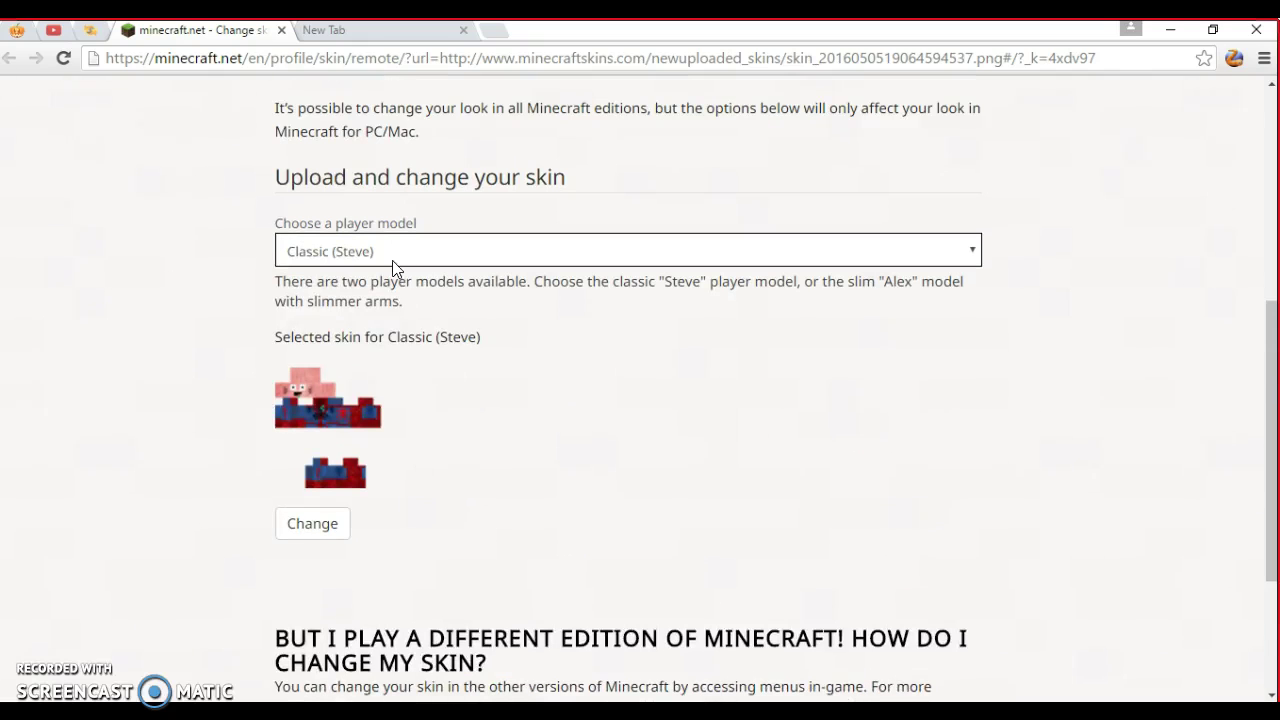
pyautogui.click(323, 525)
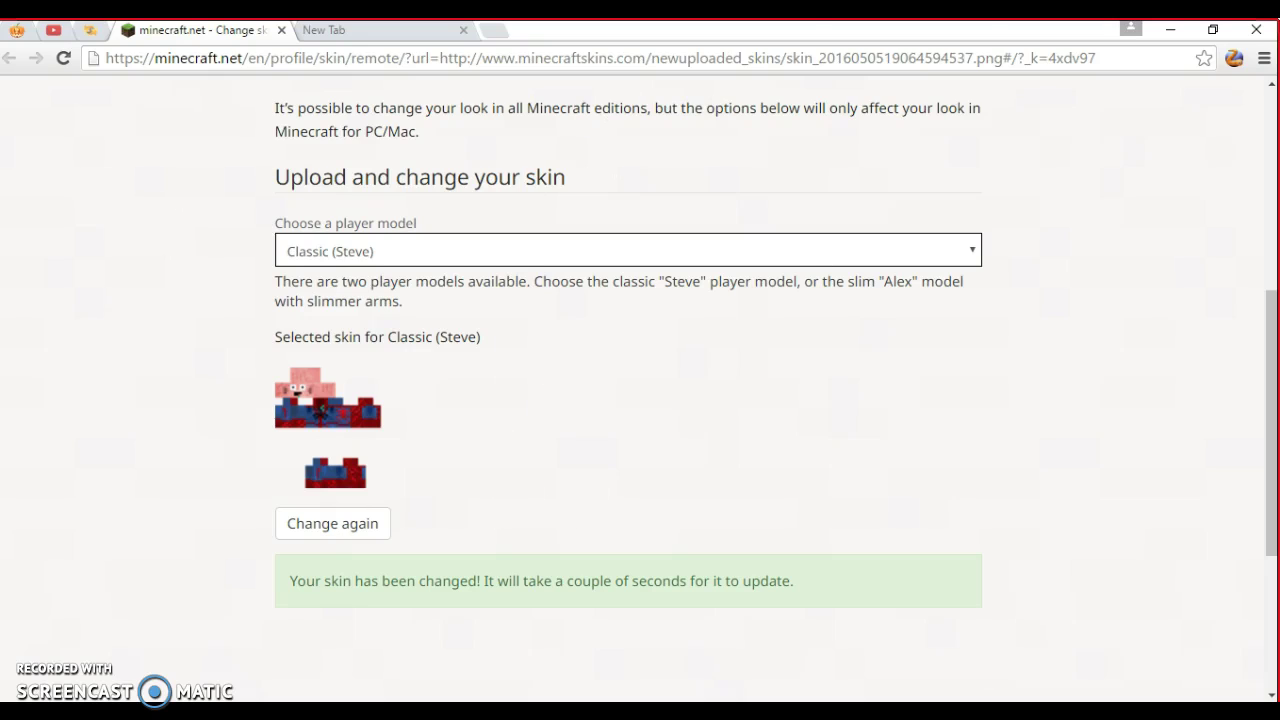
pyautogui.scroll(-3, 637, 306)
pyautogui.scroll(7, 646, 294)
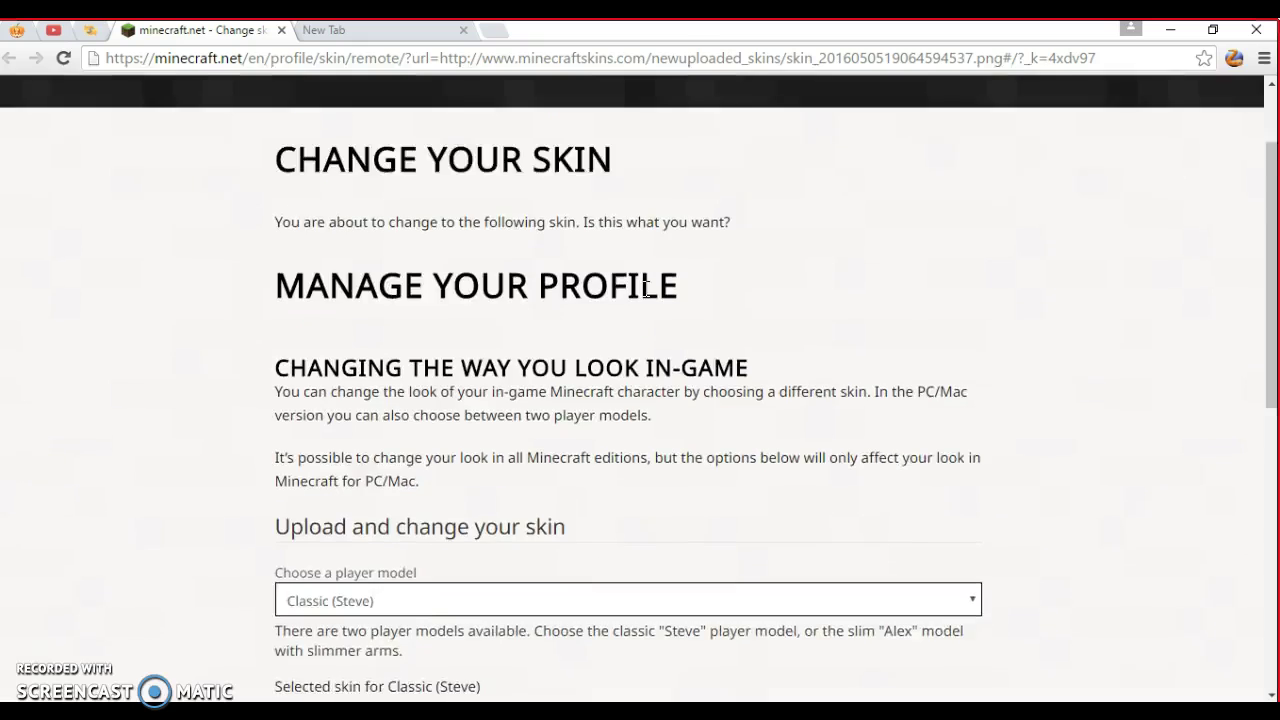
pyautogui.scroll(1, 646, 292)
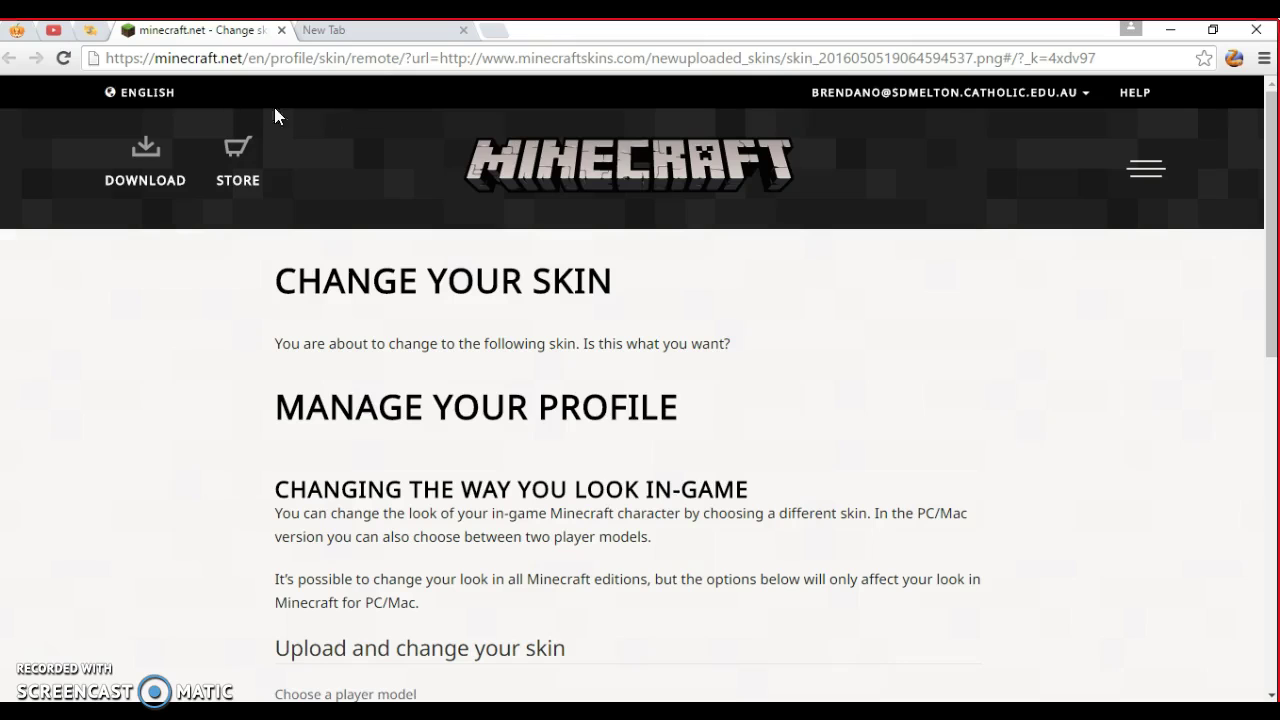
pyautogui.click(281, 30)
# Step: Open the spider pig derp skin in The Skindex editor
pyautogui.scroll(-2, 505, 316)
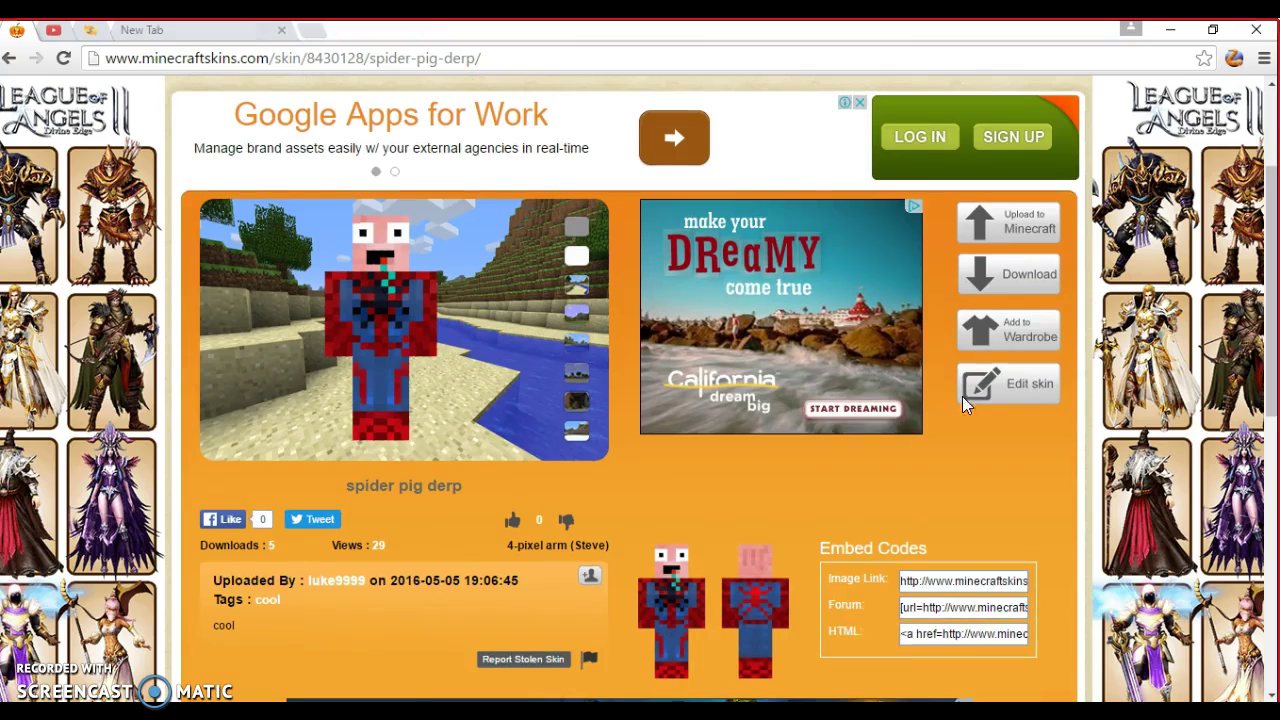
pyautogui.click(979, 393)
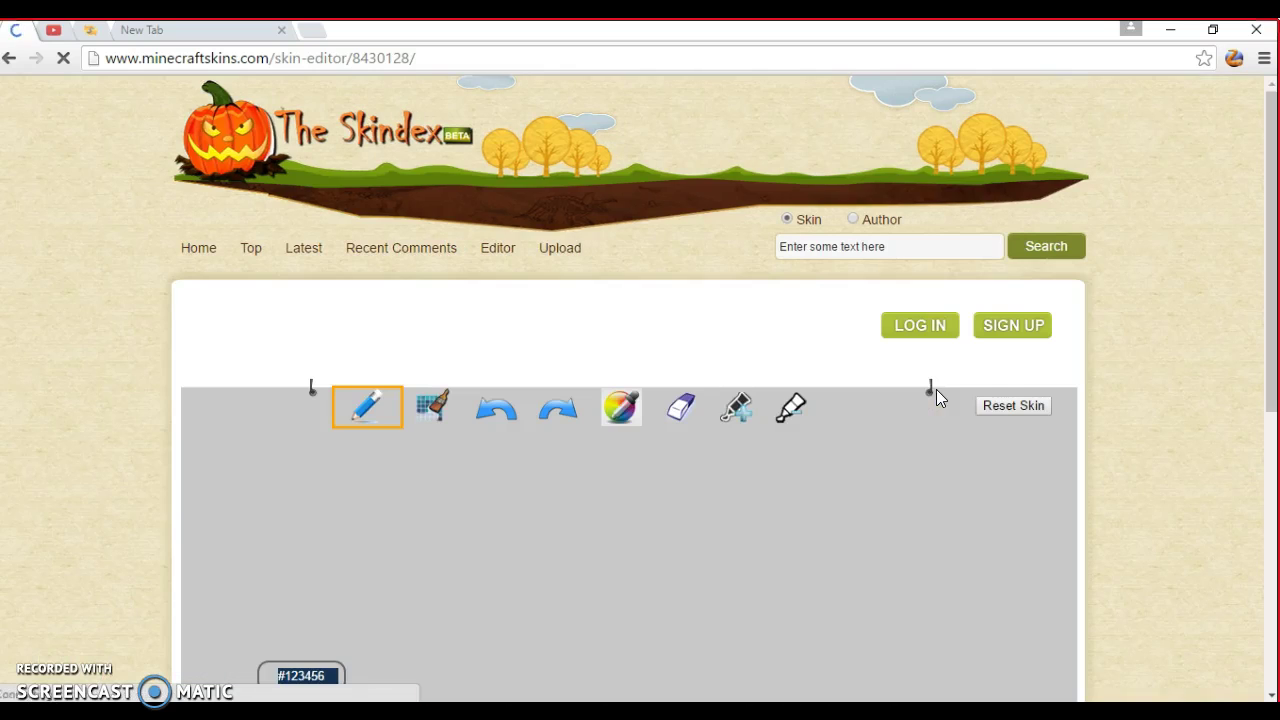
pyautogui.scroll(-5, 622, 467)
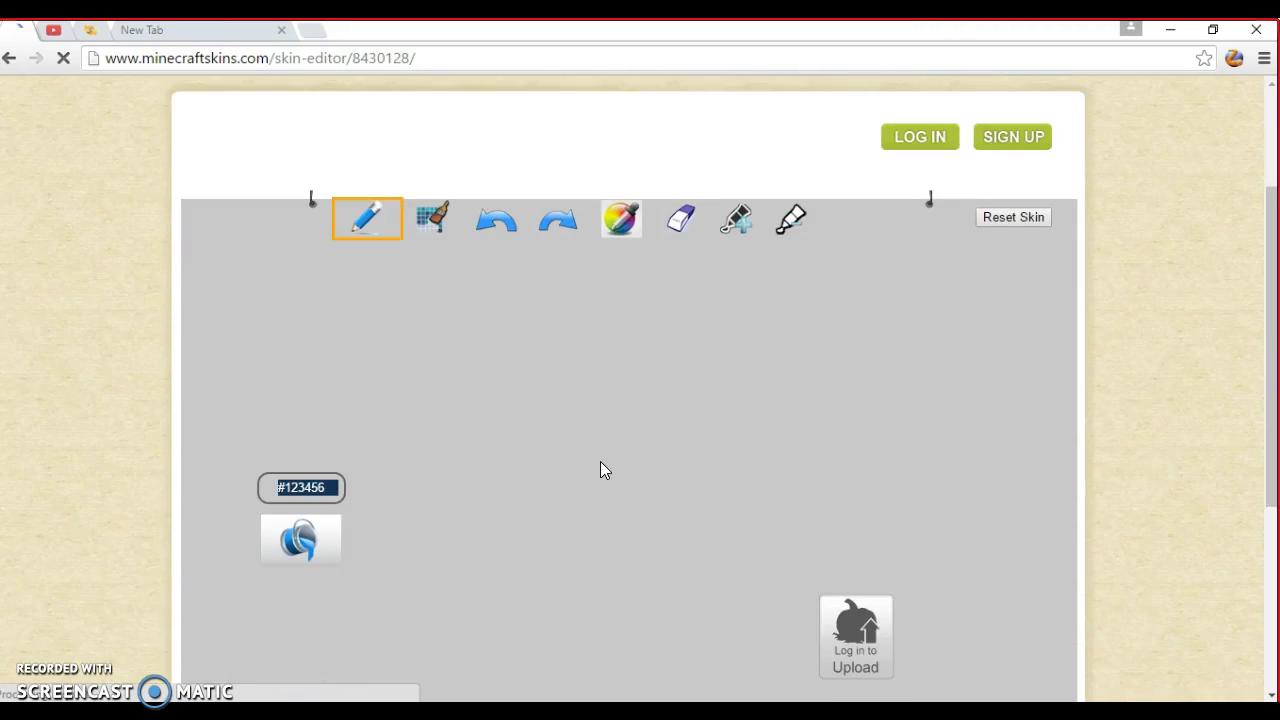
pyautogui.scroll(4, 557, 474)
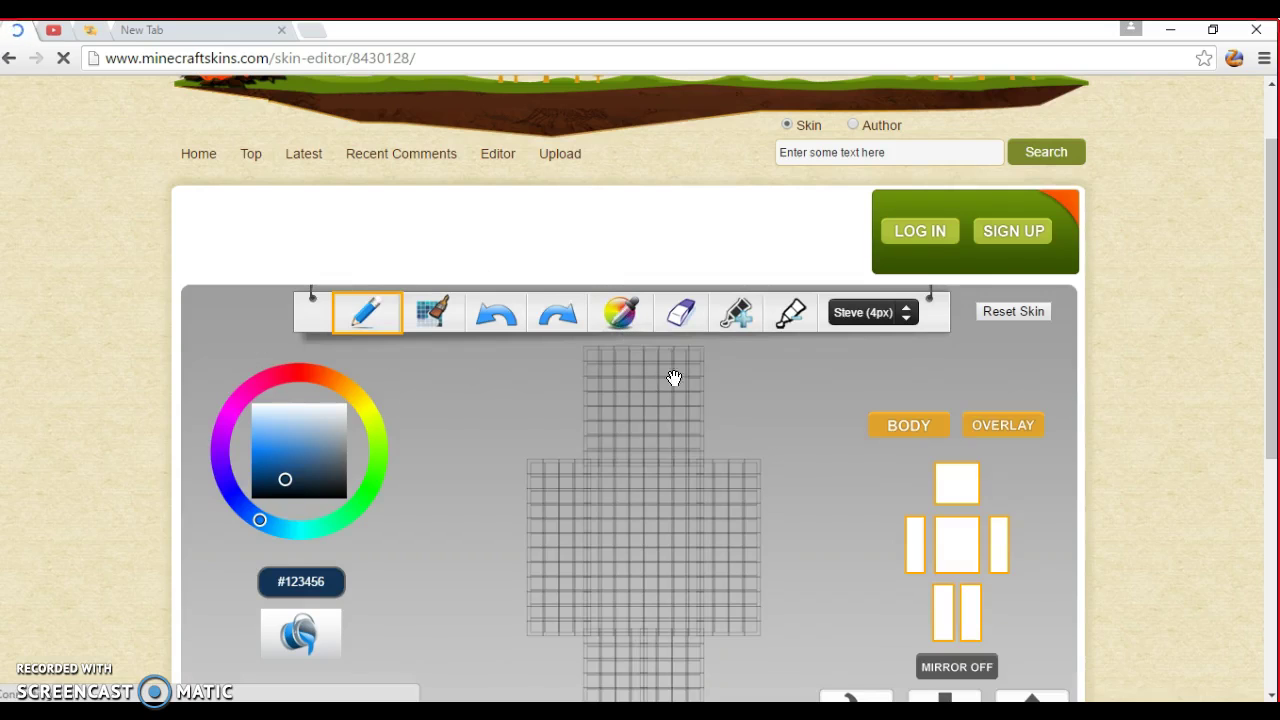
# Step: Choose dark red #561213 and paint the head's top row
pyautogui.scroll(-1, 807, 435)
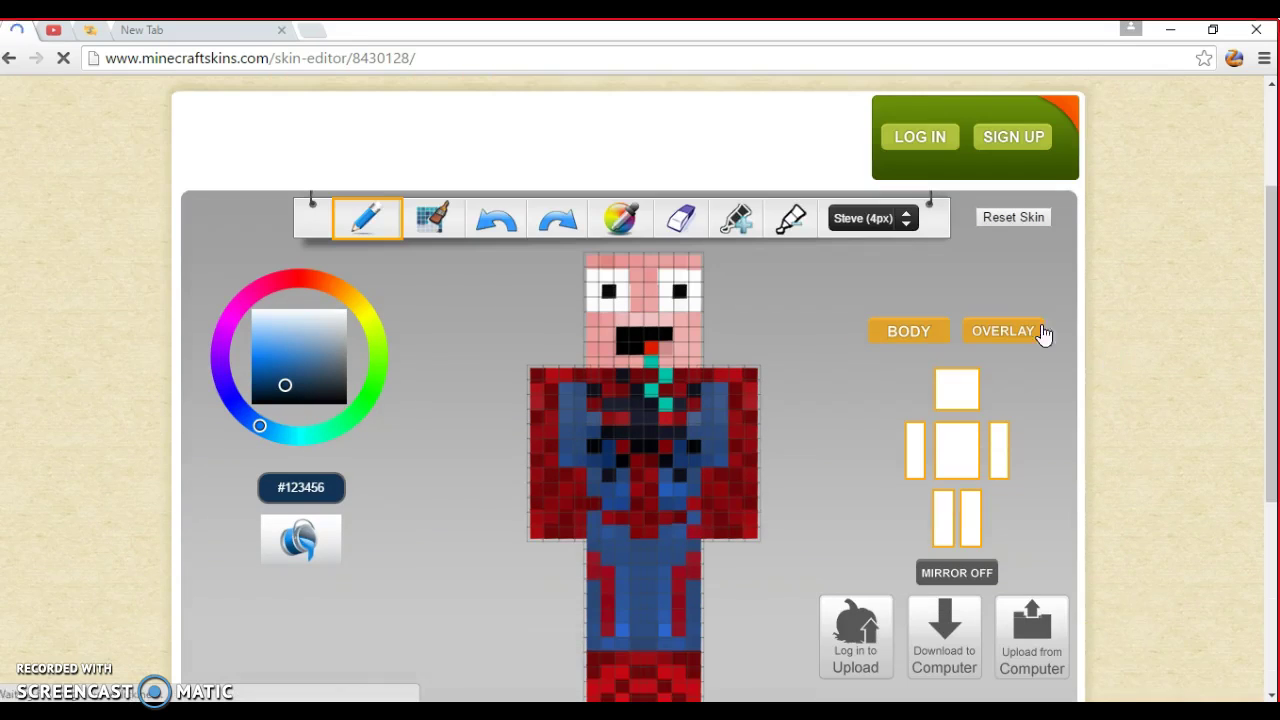
pyautogui.click(301, 281)
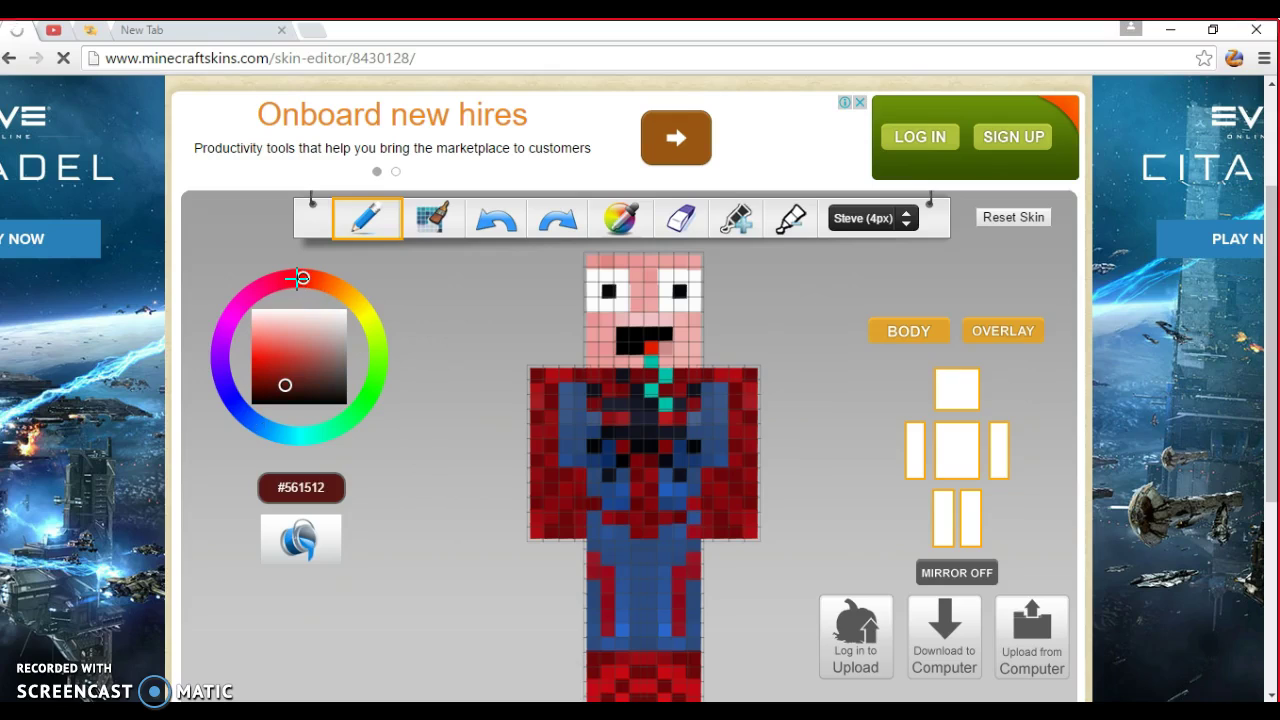
pyautogui.click(298, 278)
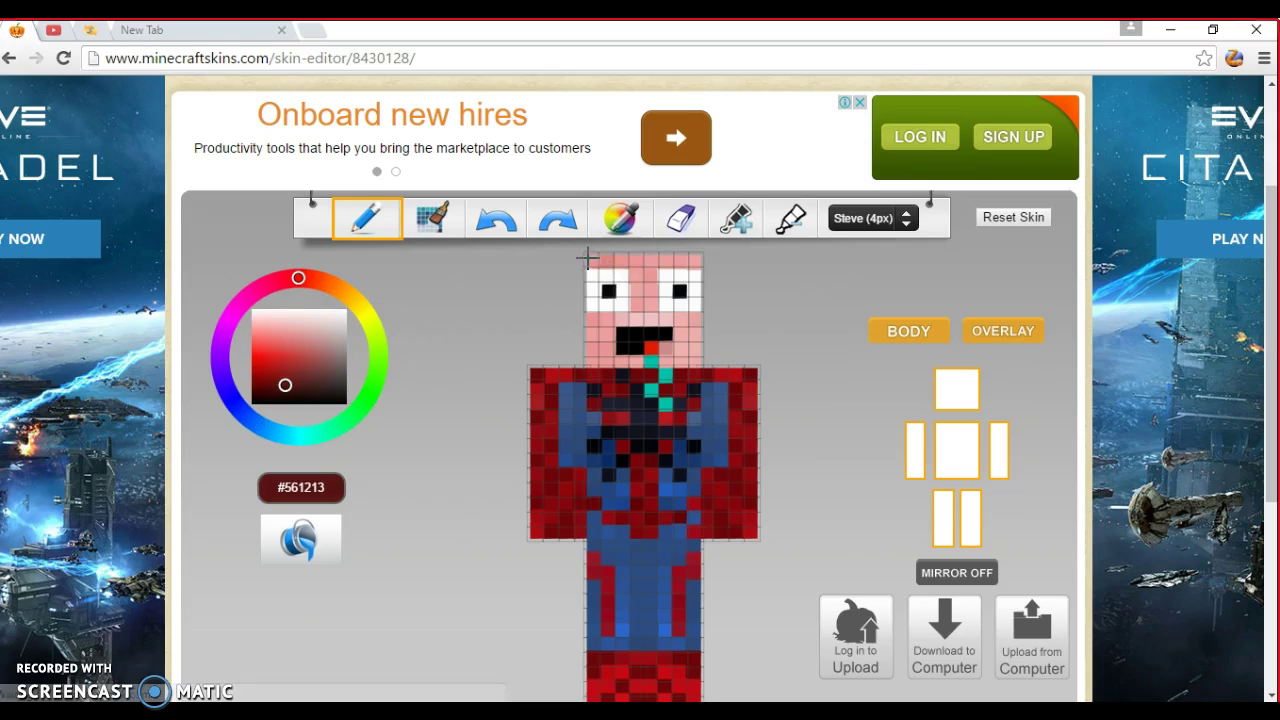
pyautogui.moveTo(610, 260); pyautogui.dragTo(700, 263)
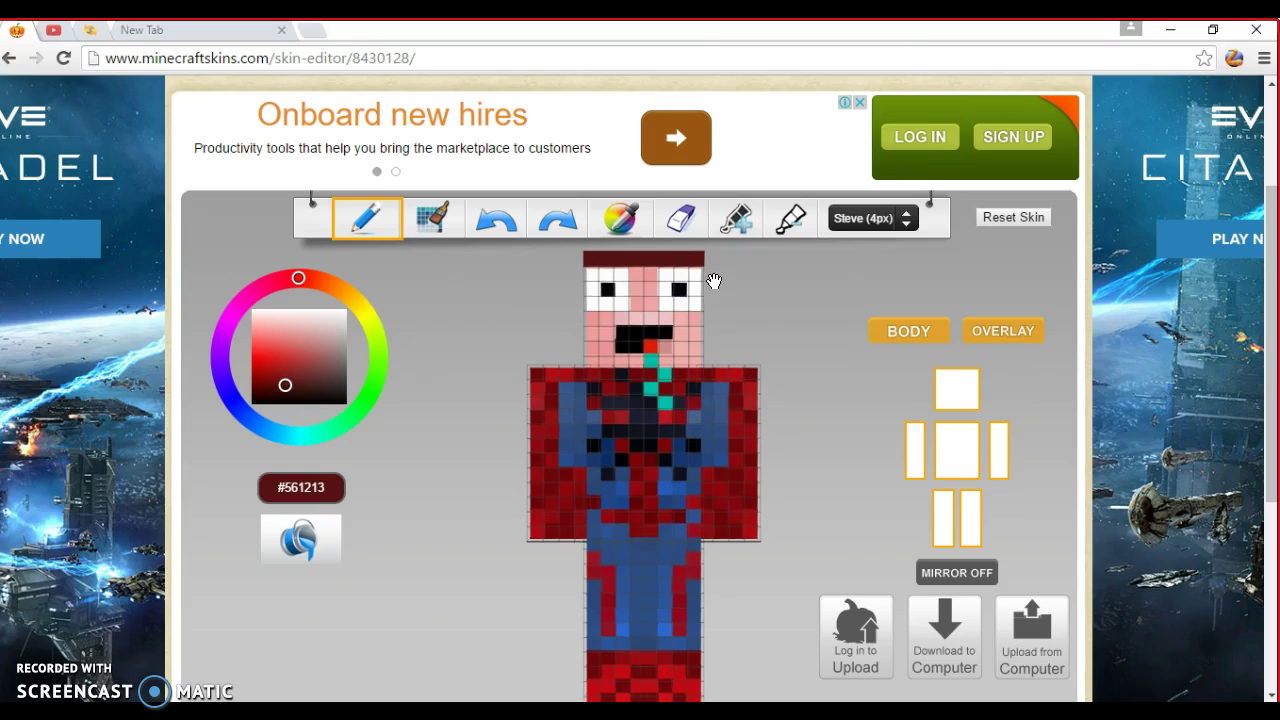
# Step: Paint dark red hair around both eyes and over the pink top centre of the head
pyautogui.click(596, 288)
pyautogui.click(622, 289)
pyautogui.moveTo(620, 279); pyautogui.dragTo(596, 281)
pyautogui.click(603, 301)
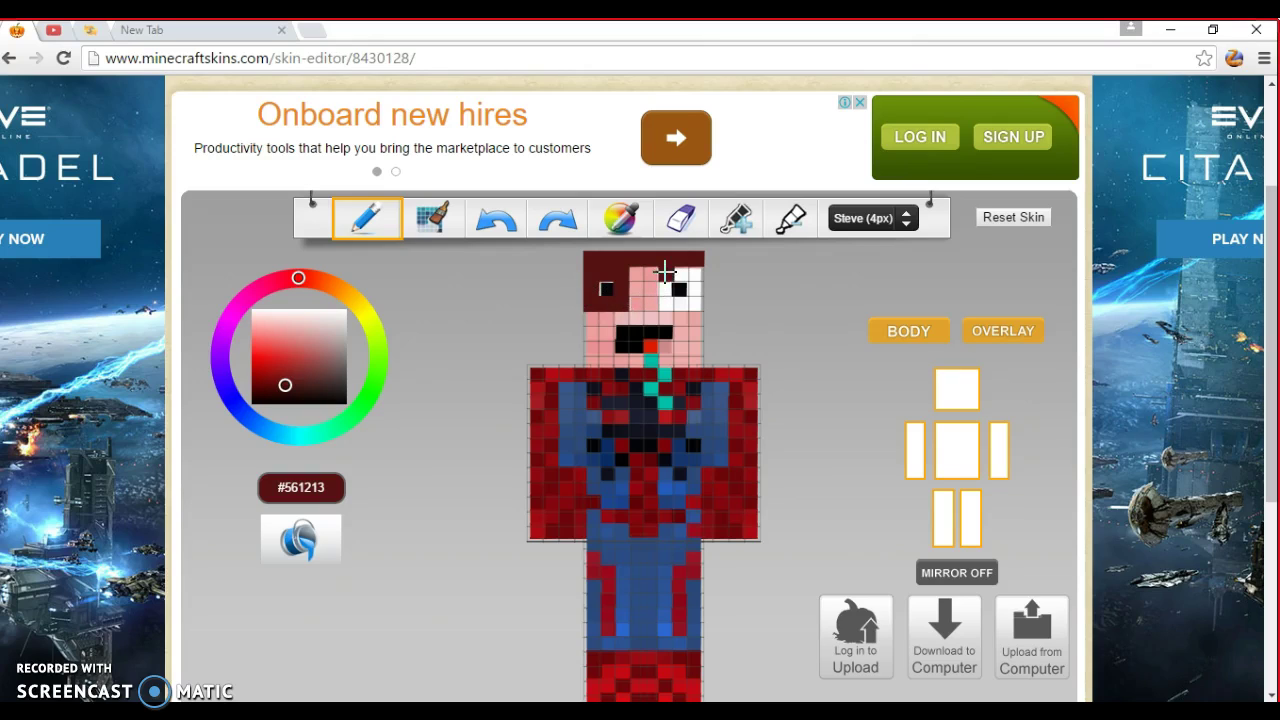
pyautogui.moveTo(665, 287)
pyautogui.mouseDown()
pyautogui.moveTo(676, 308)
pyautogui.moveTo(697, 297)
pyautogui.mouseUp()
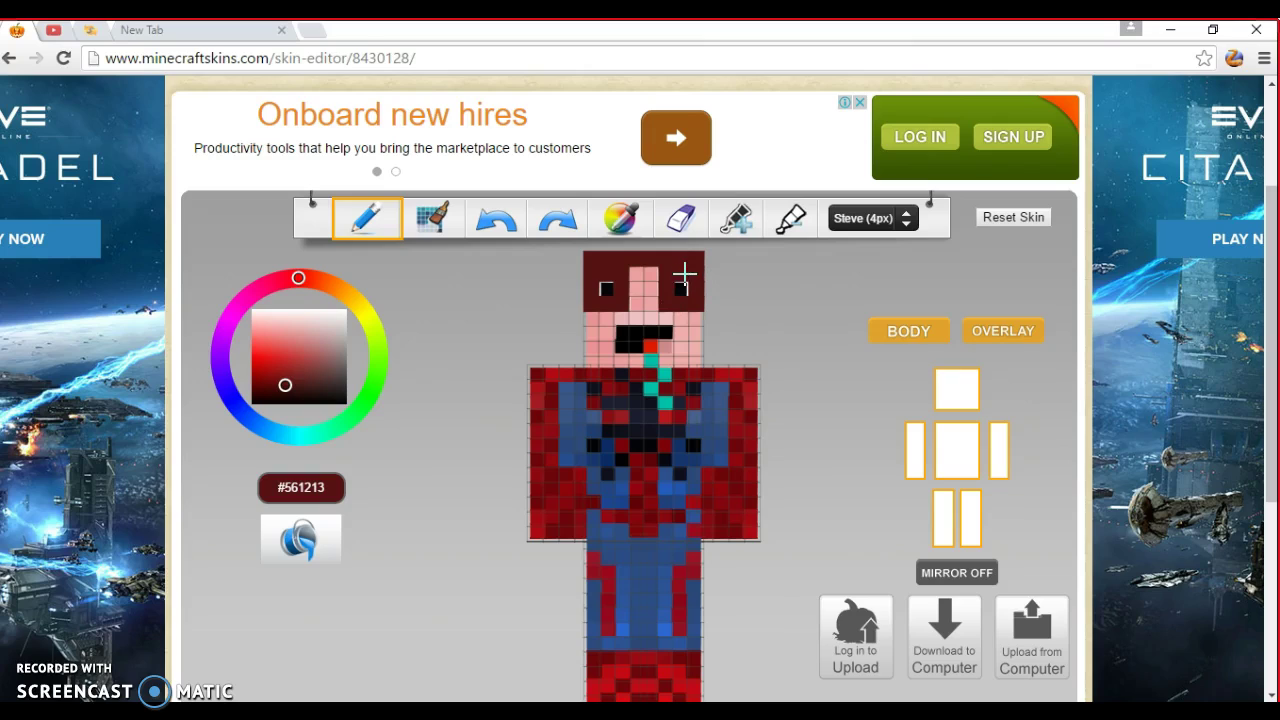
pyautogui.moveTo(630, 270)
pyautogui.mouseDown()
pyautogui.moveTo(655, 290)
pyautogui.moveTo(647, 272)
pyautogui.moveTo(635, 320)
pyautogui.moveTo(656, 303)
pyautogui.mouseUp()
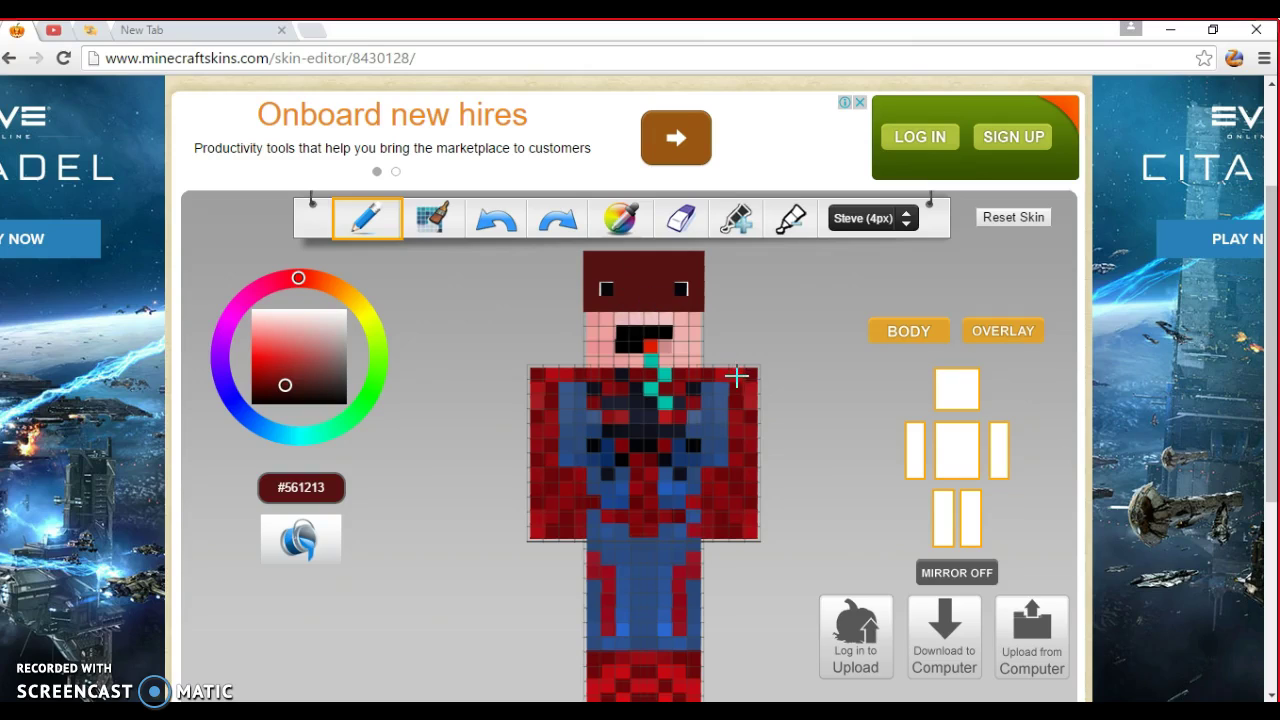